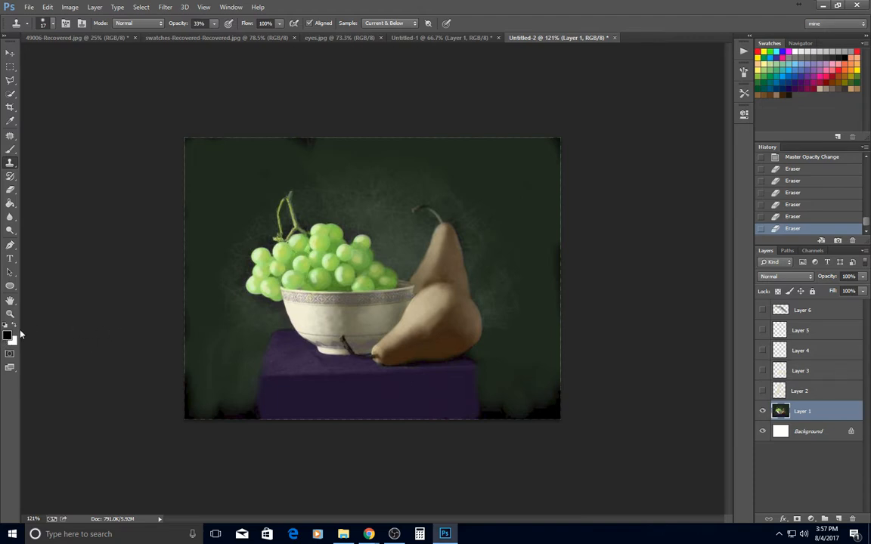
Step: Sample the pear's highlight as the foreground color and lighten it to the pale cream #dfd7c7
click(9, 335)
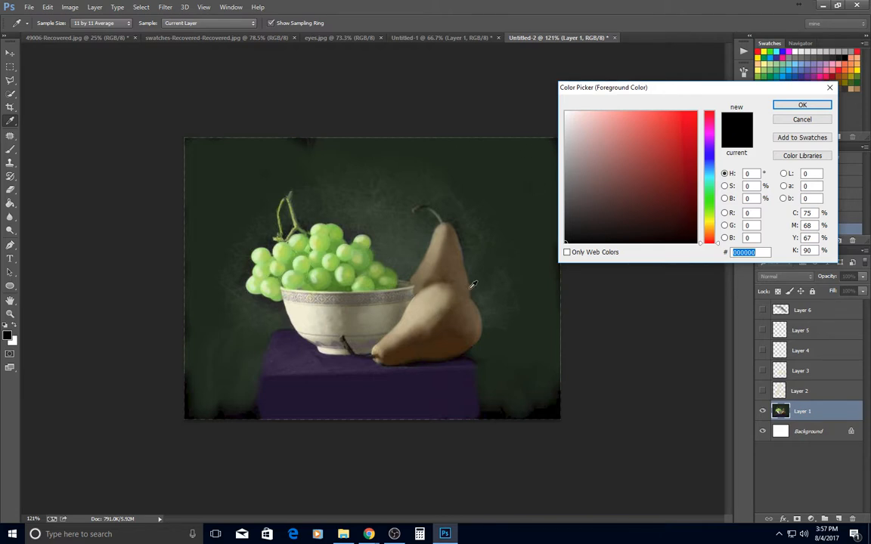
click(433, 304)
click(433, 303)
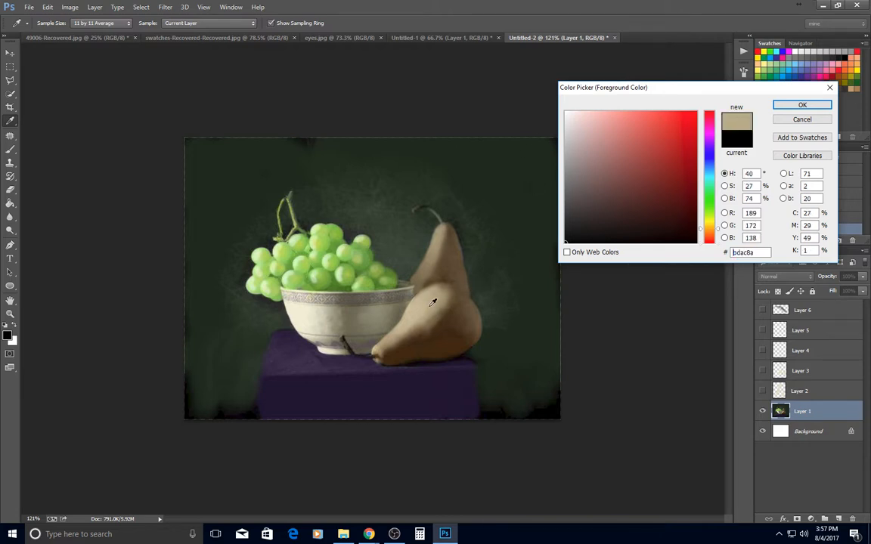
click(434, 298)
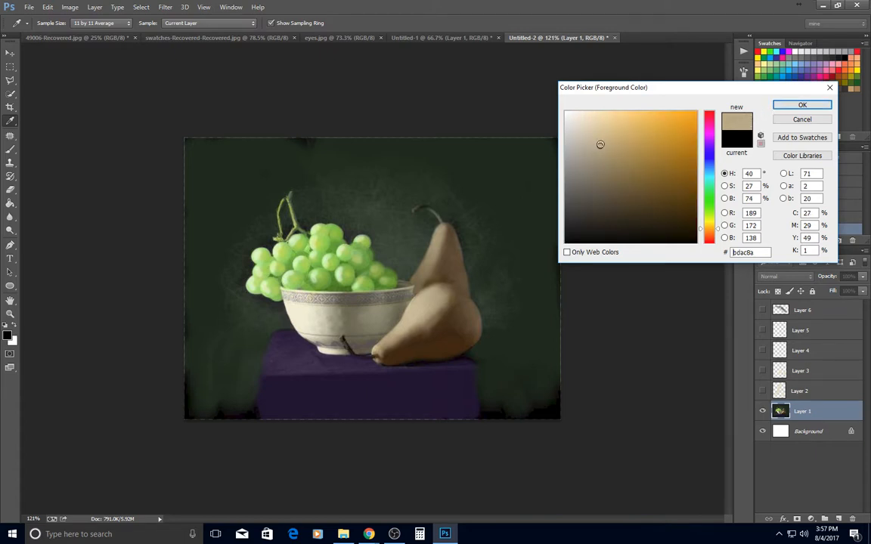
drag(601, 144, 579, 128)
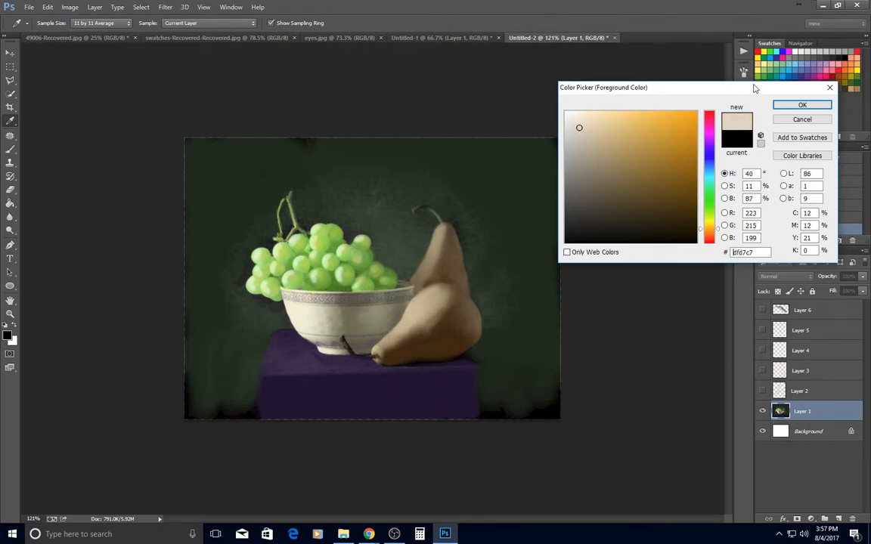
click(782, 105)
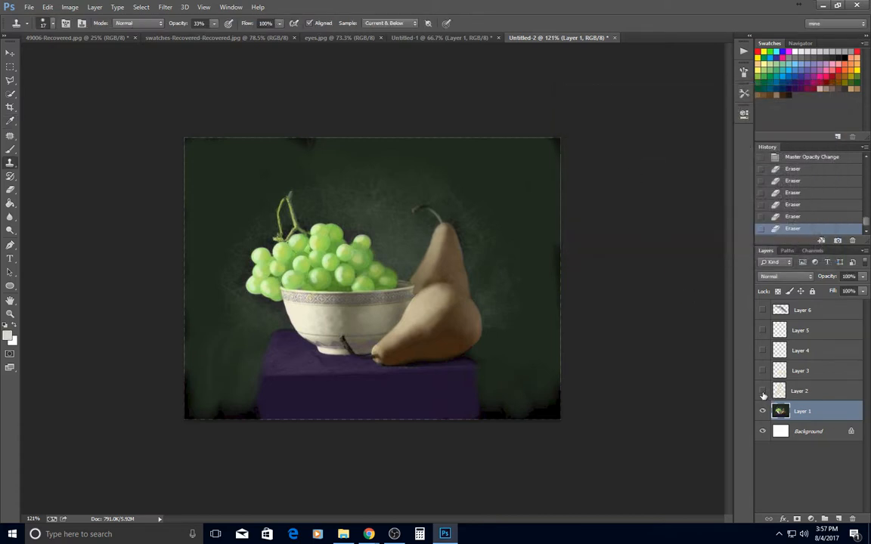
Step: Select Layer 2 and toggle its visibility to compare the pear highlights, leaving the layer shown
click(761, 392)
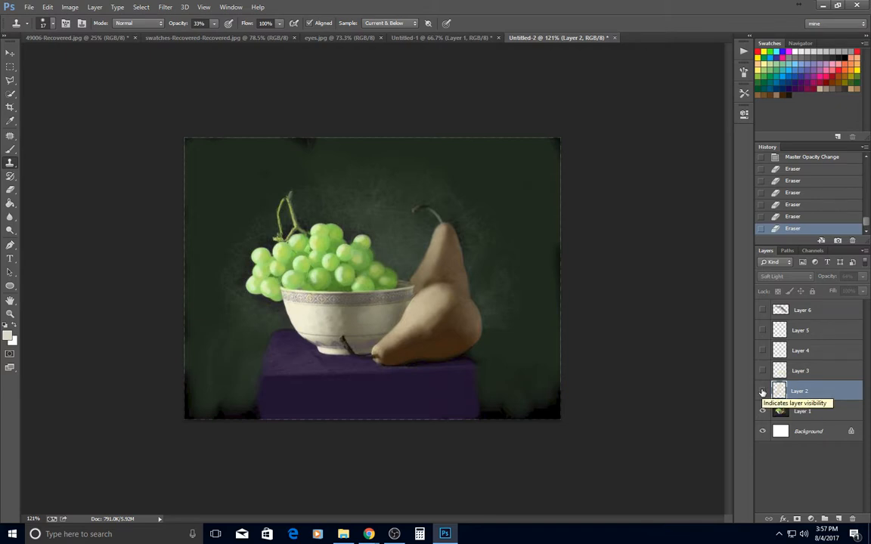
click(762, 392)
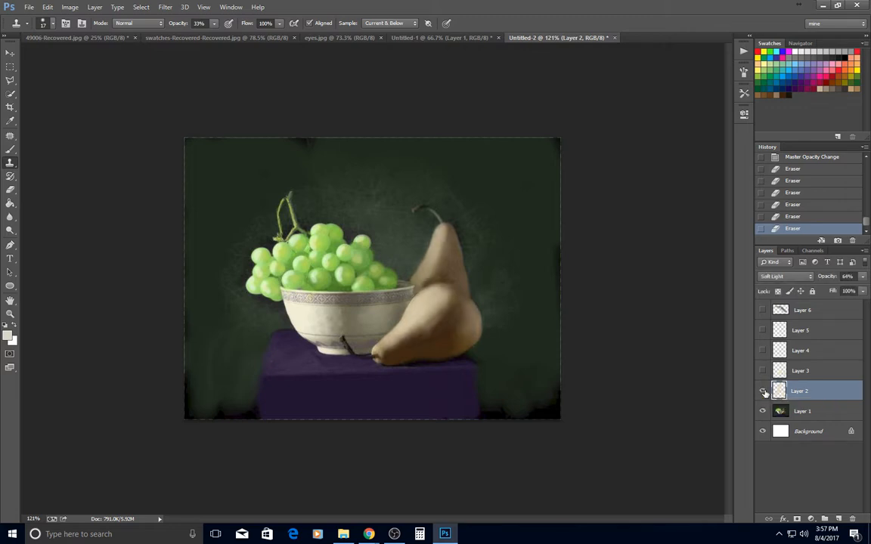
click(763, 391)
click(763, 392)
click(763, 392)
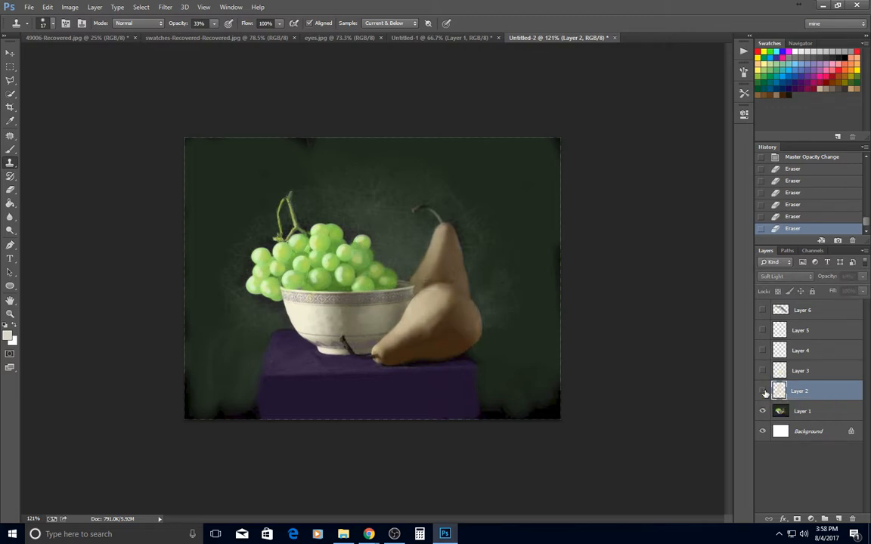
click(763, 391)
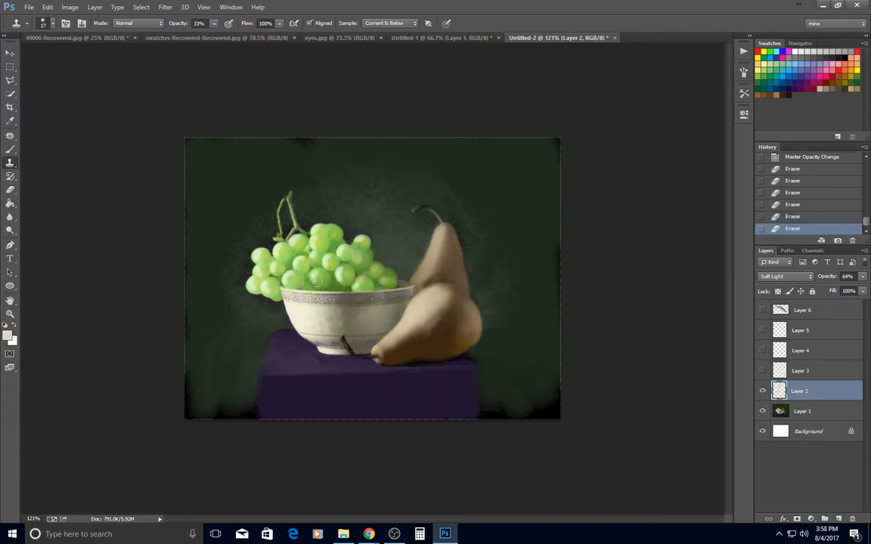
Step: Make Layer 3 and Layer 4 visible above Layer 2, leaving Layer 4 selected
click(823, 373)
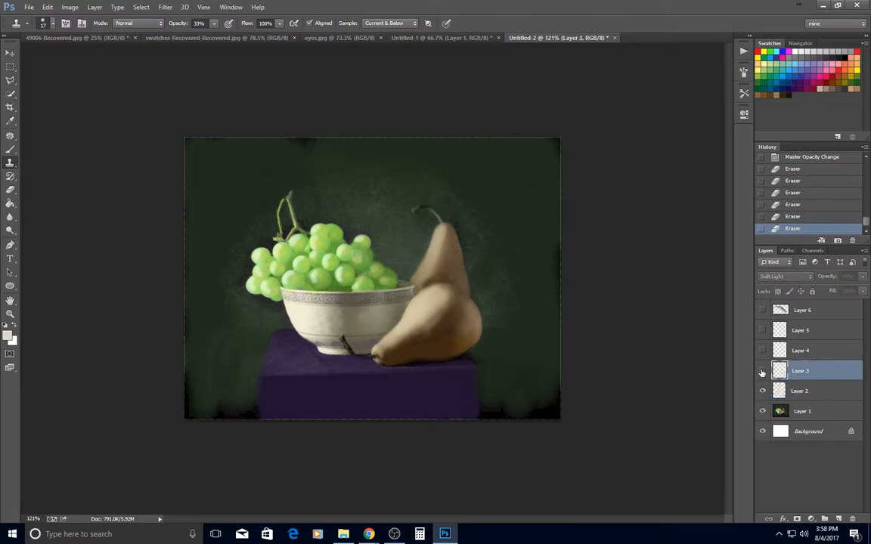
click(762, 371)
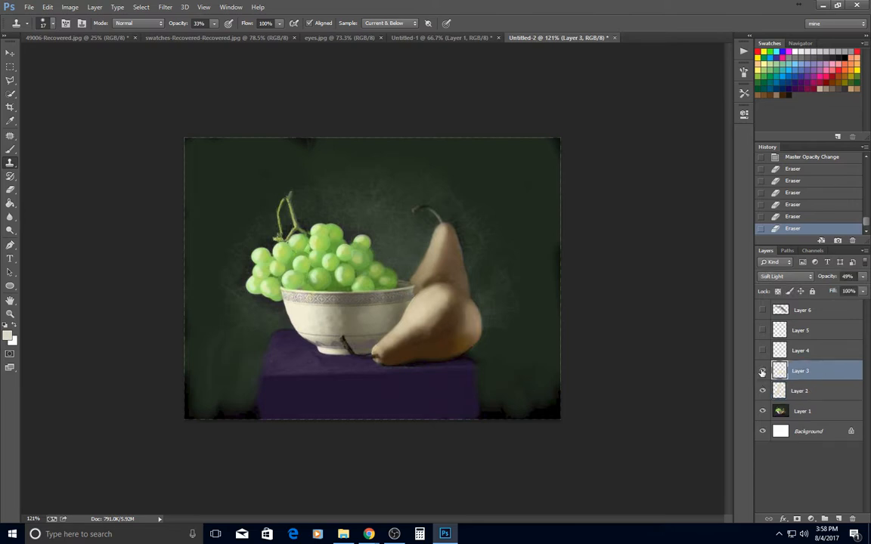
click(774, 350)
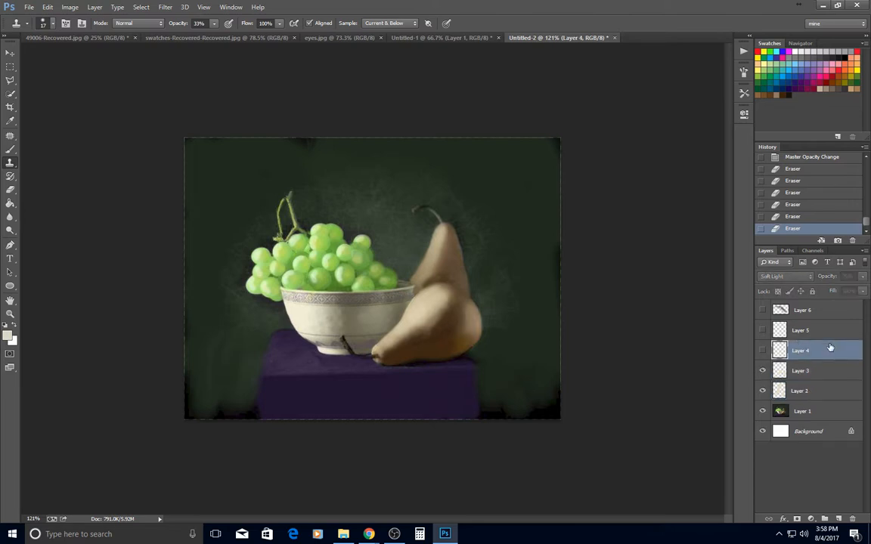
click(763, 350)
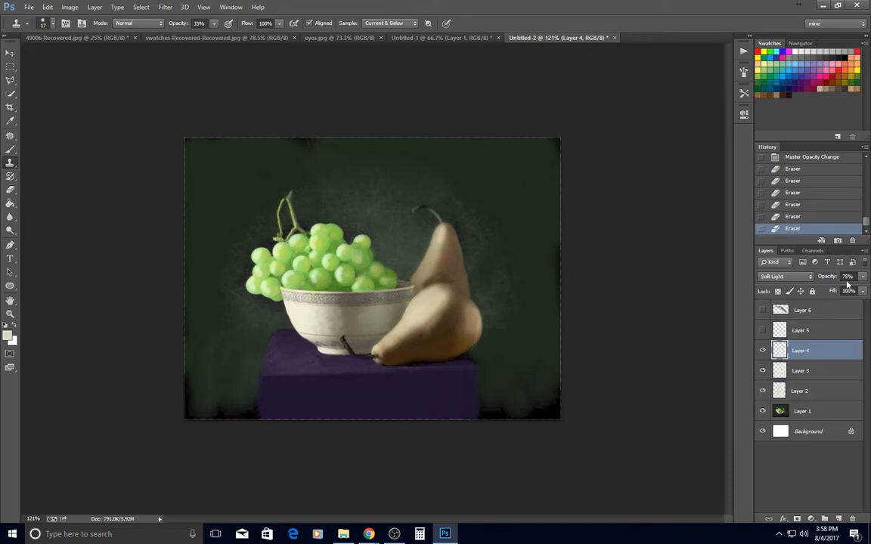
Step: Preview Layer 2 in Normal blend mode and set it back to Soft Light
click(823, 391)
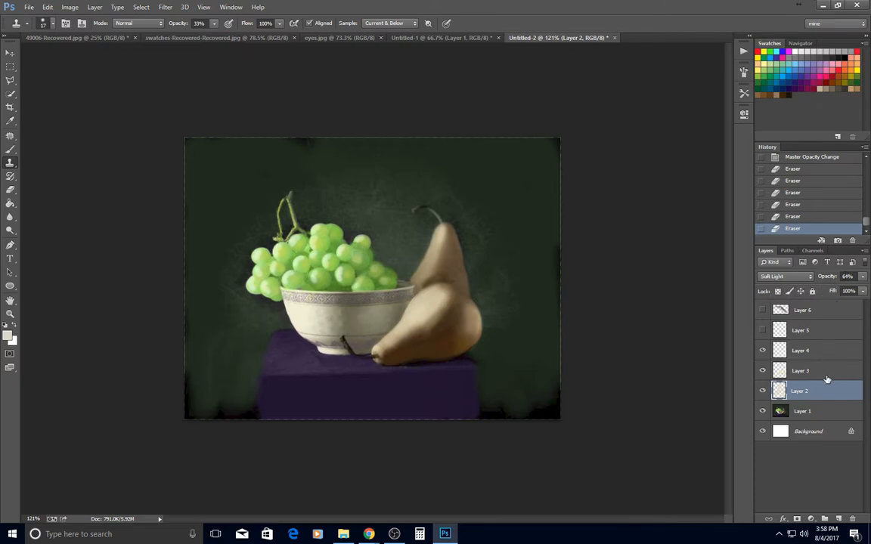
click(779, 276)
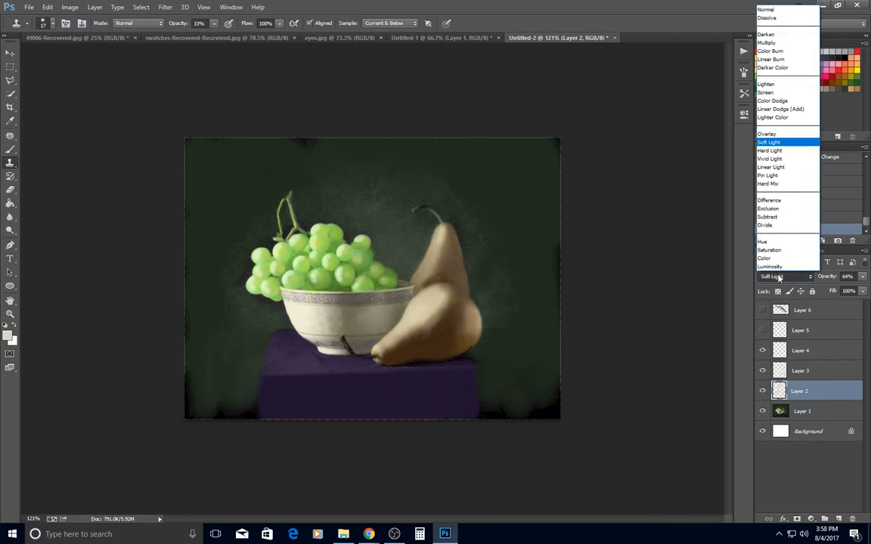
click(762, 13)
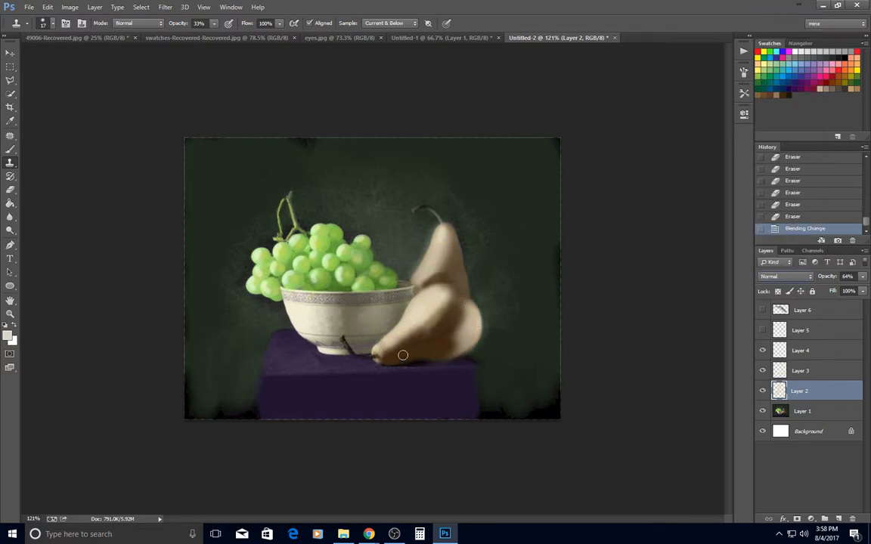
click(775, 277)
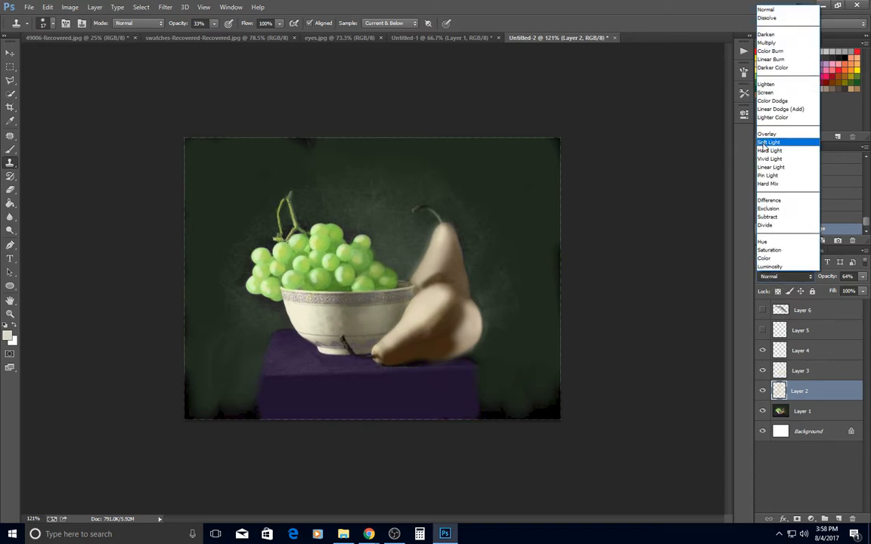
click(768, 142)
Step: Preview Layer 3 in Normal blend mode and set it back to Soft Light
click(809, 370)
click(789, 276)
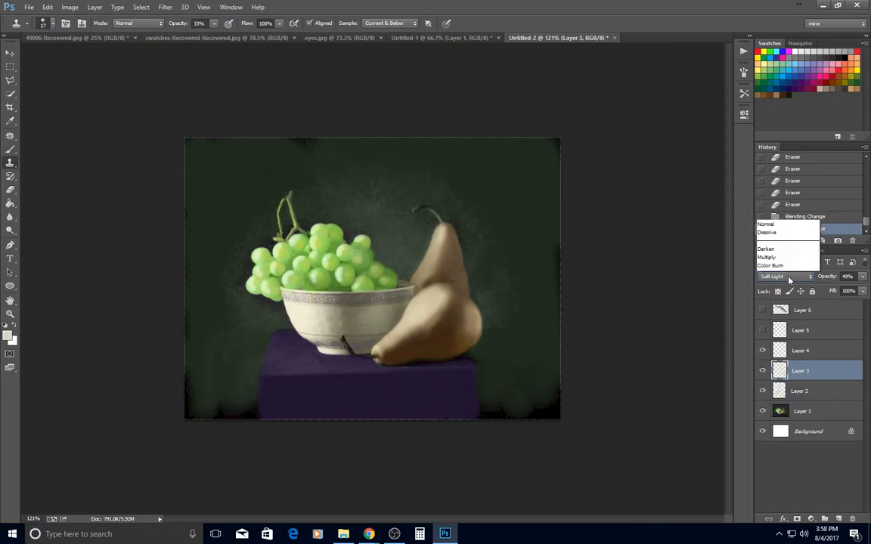
click(765, 10)
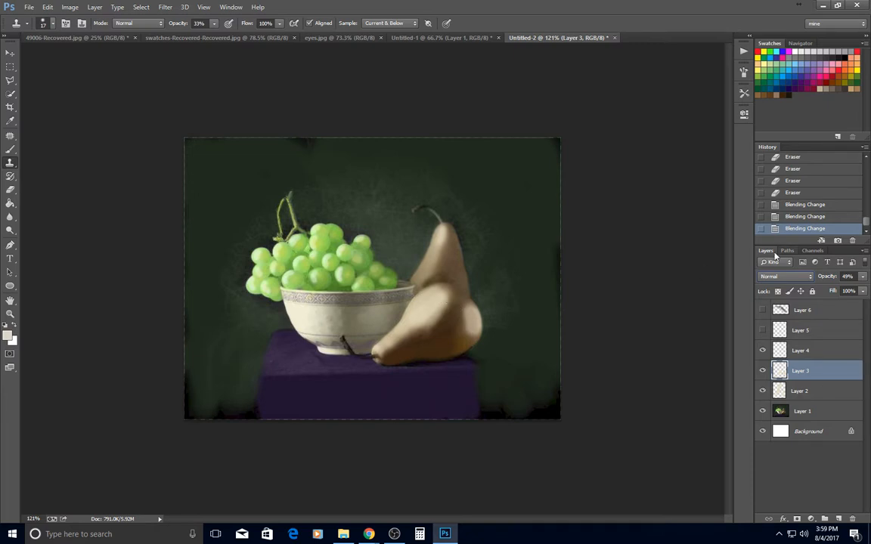
click(773, 279)
click(767, 142)
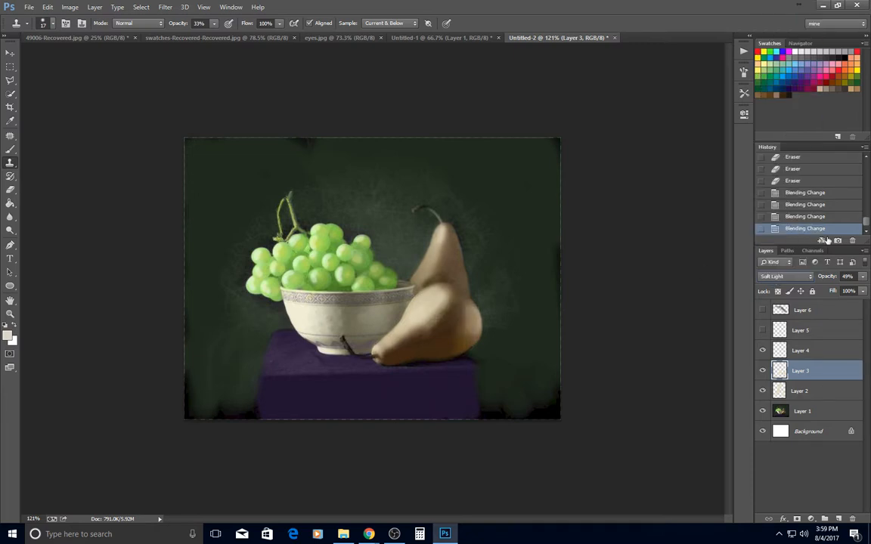
Step: Preview Layer 4 in Normal blend mode and set it back to Soft Light
click(838, 351)
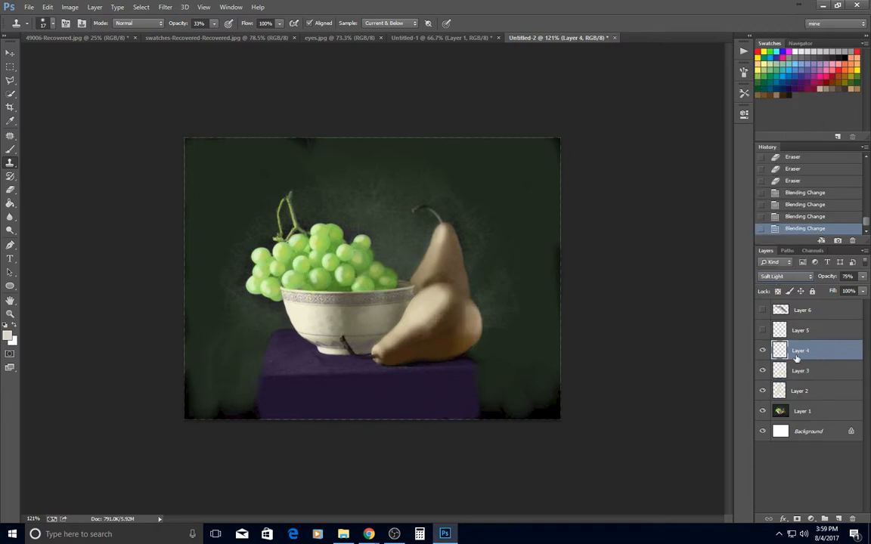
click(784, 276)
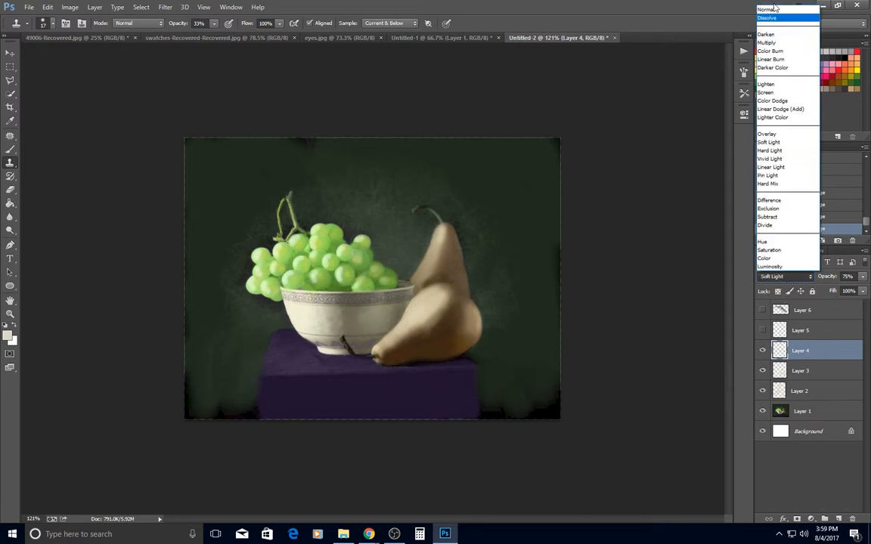
click(773, 12)
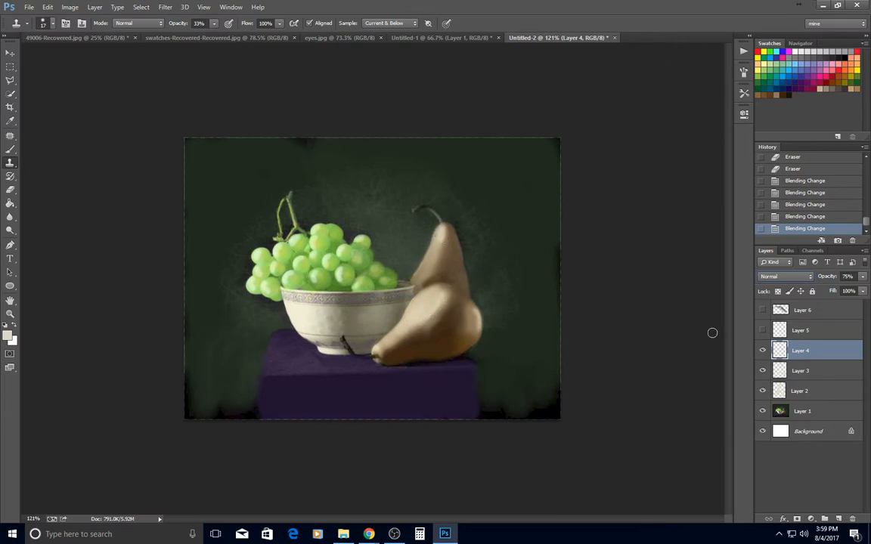
click(791, 277)
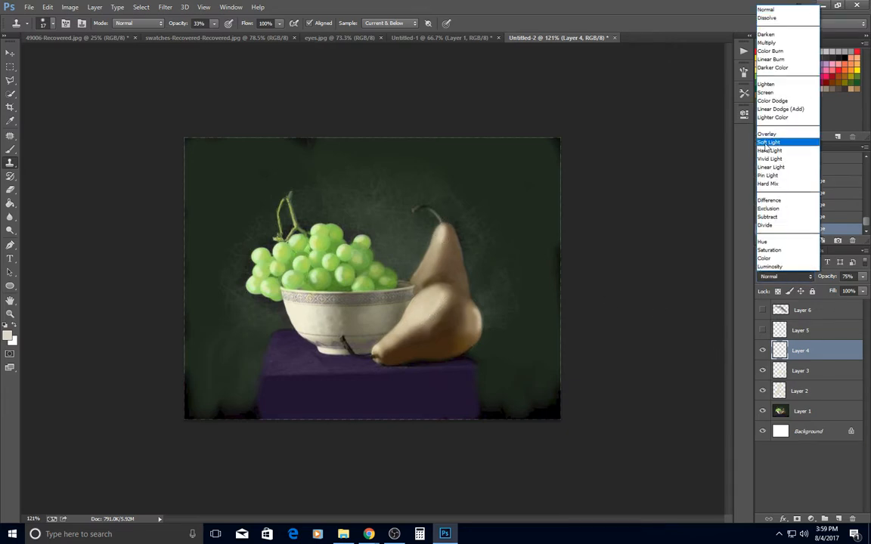
click(770, 195)
Step: Show Layer 5, preview it in Normal blend mode, and set it back to Soft Light
click(818, 339)
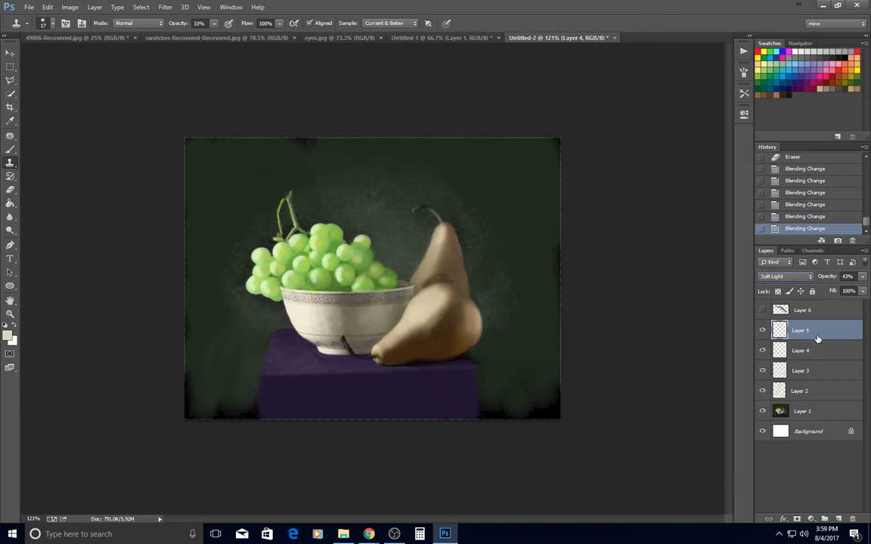
click(787, 277)
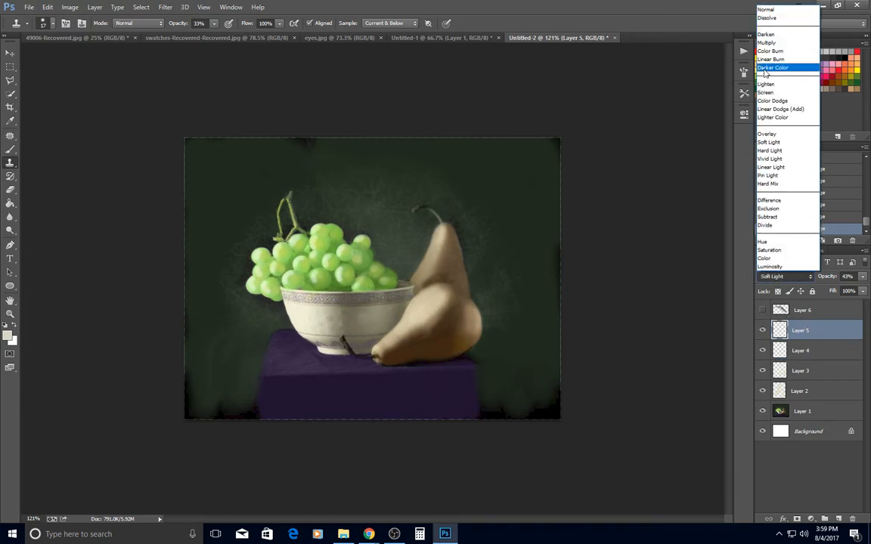
click(767, 10)
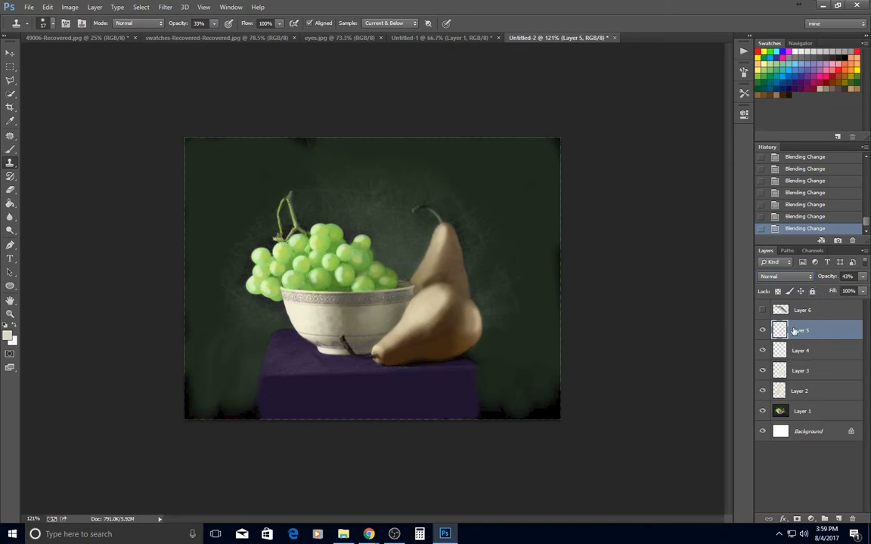
click(785, 276)
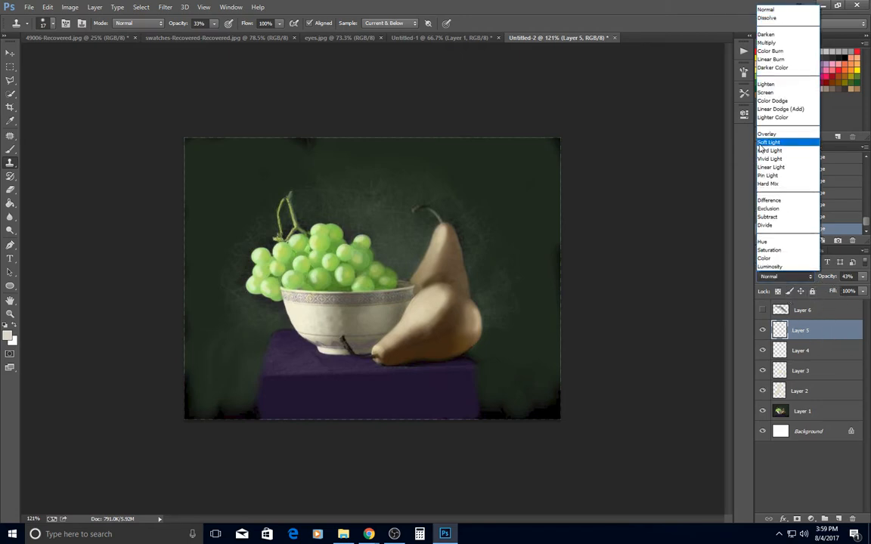
click(786, 165)
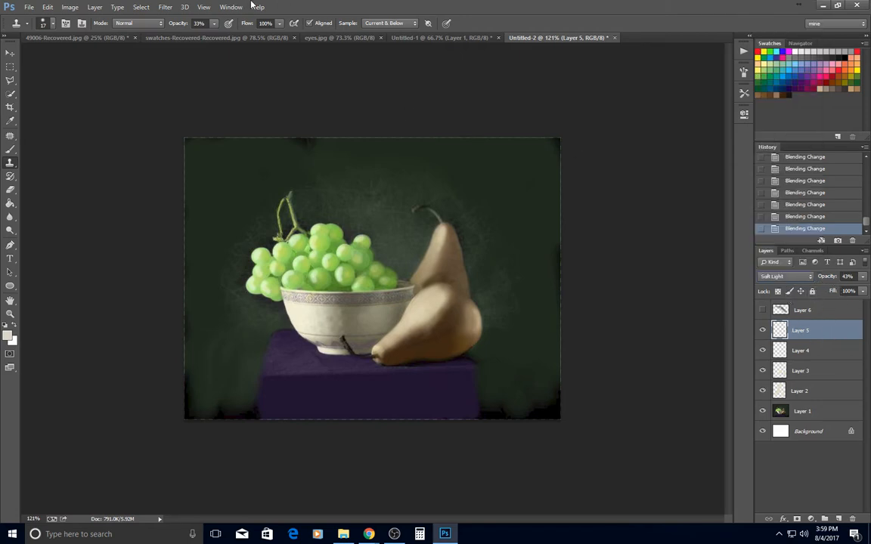
click(165, 8)
mouse_move(162, 121)
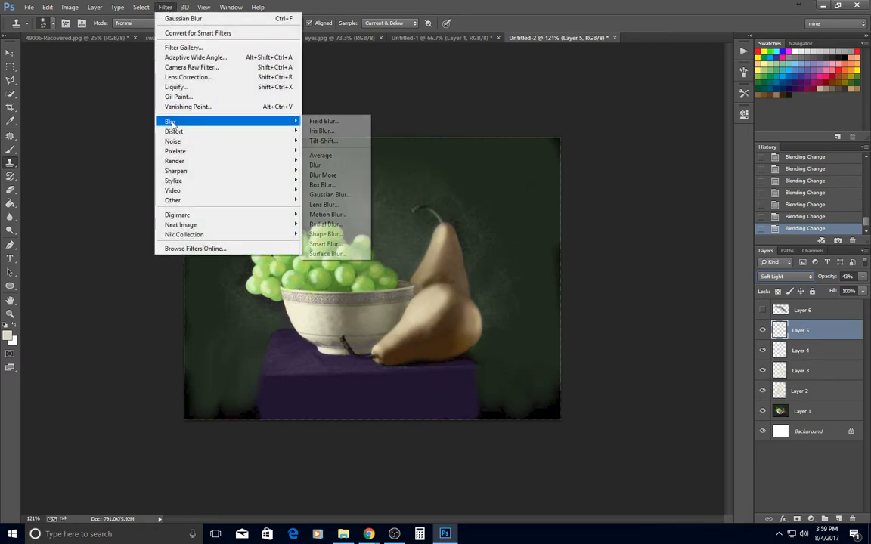
click(329, 194)
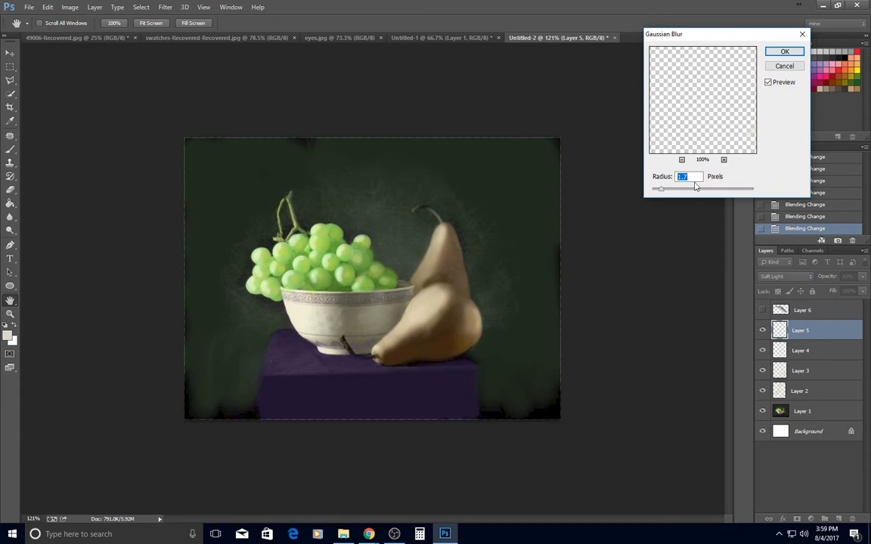
click(785, 65)
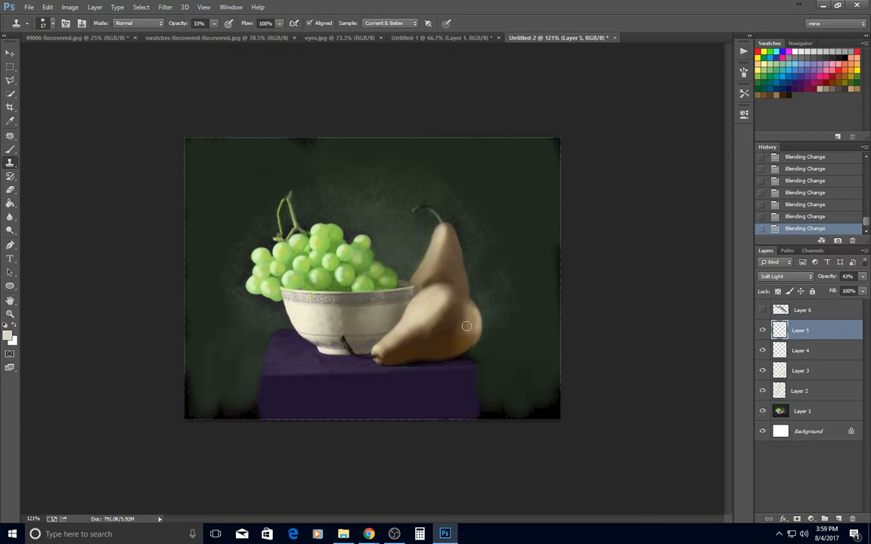
Step: Show Layer 6 and erase its excess paint along the outer edge of the pears where they meet
click(762, 310)
click(814, 312)
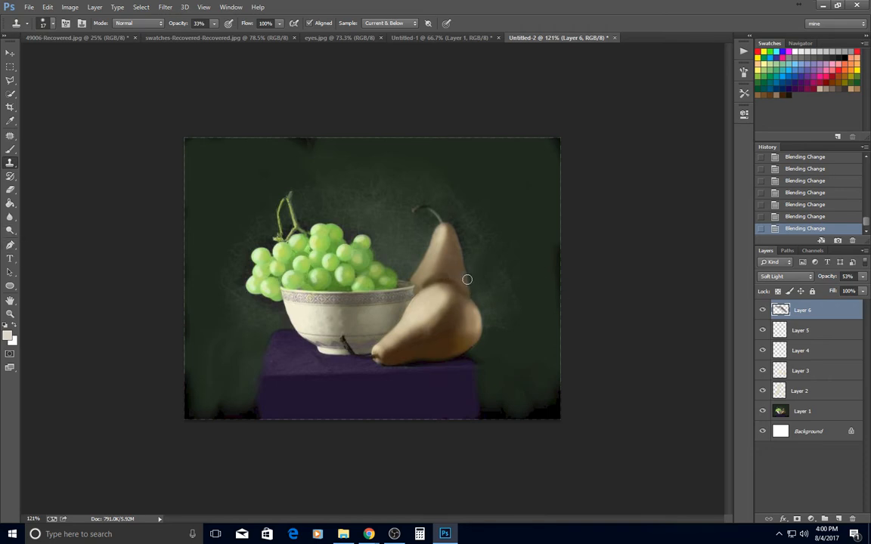
click(11, 190)
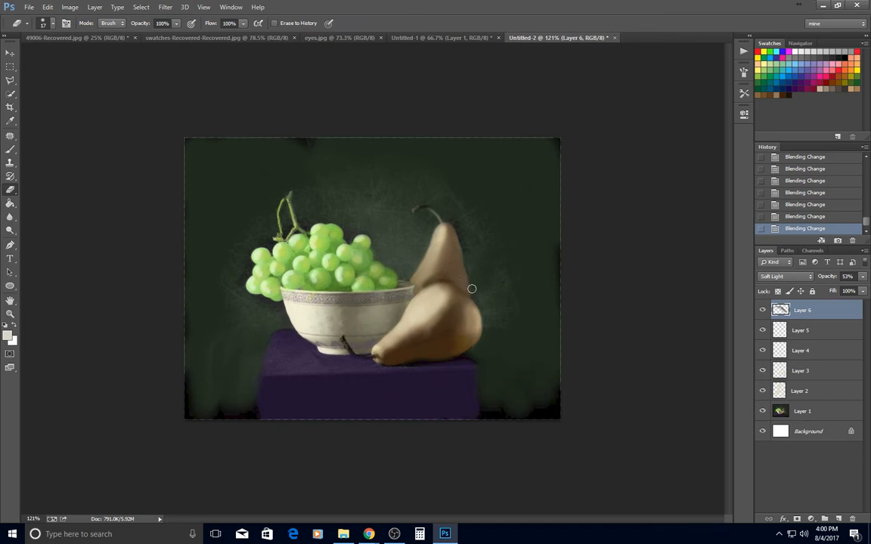
mouse_move(472, 289)
mouse_down()
mouse_move(457, 275)
mouse_move(476, 265)
mouse_up()
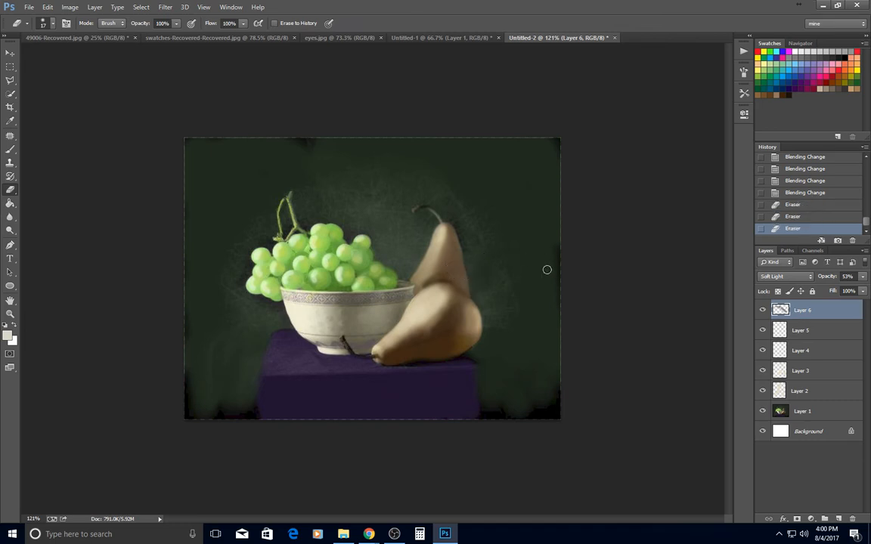